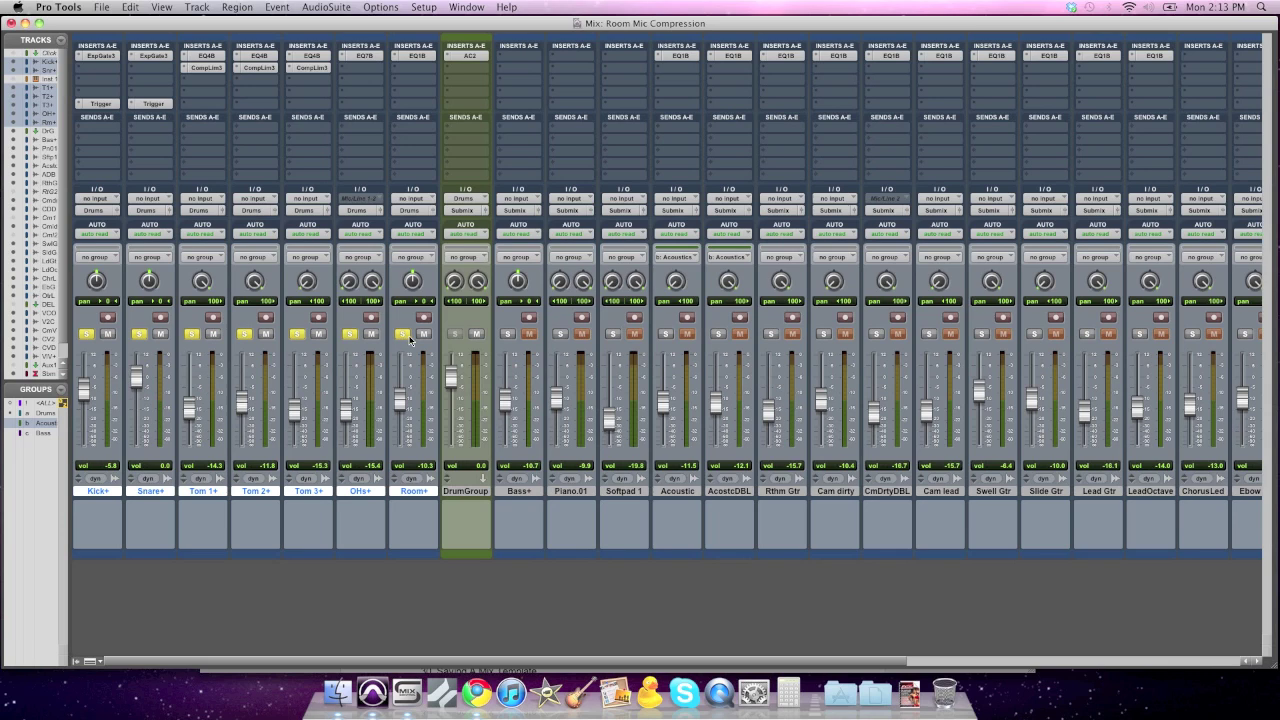
Step: Play back the soloed drum mix, and unsolo every drum track except Room+
key(space)
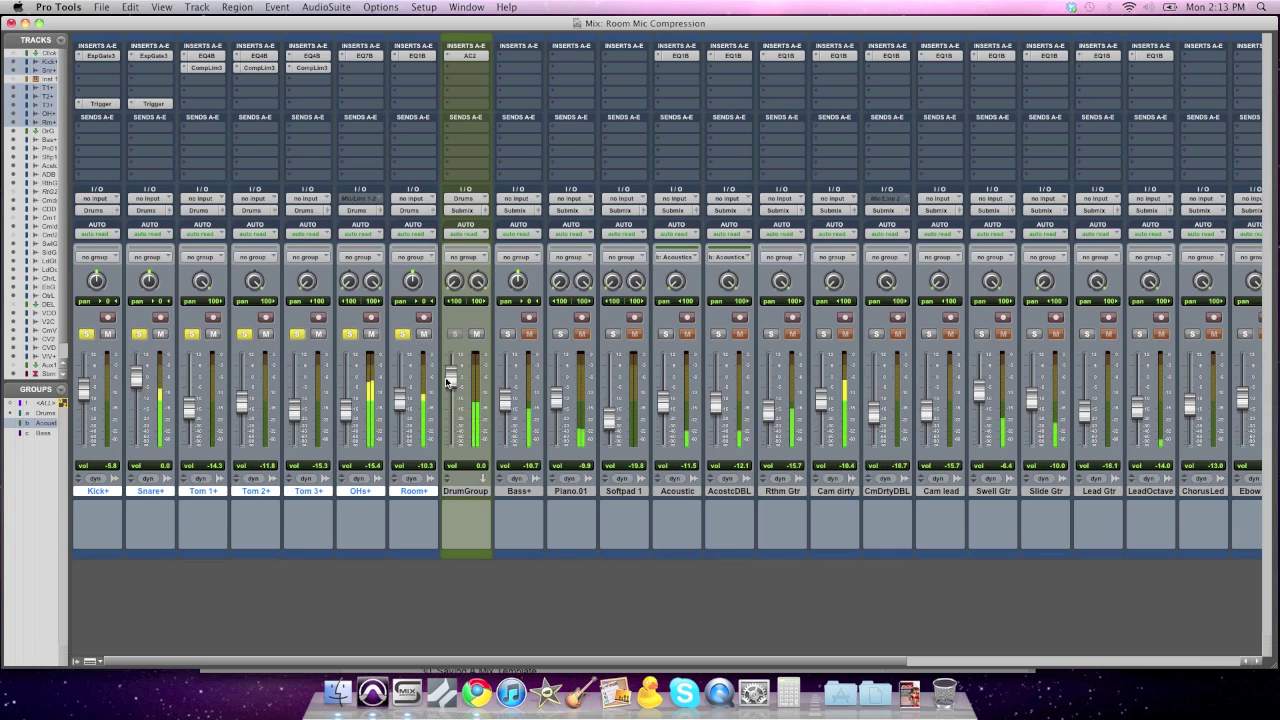
click(349, 334)
click(297, 334)
click(244, 334)
click(191, 334)
click(138, 334)
click(86, 334)
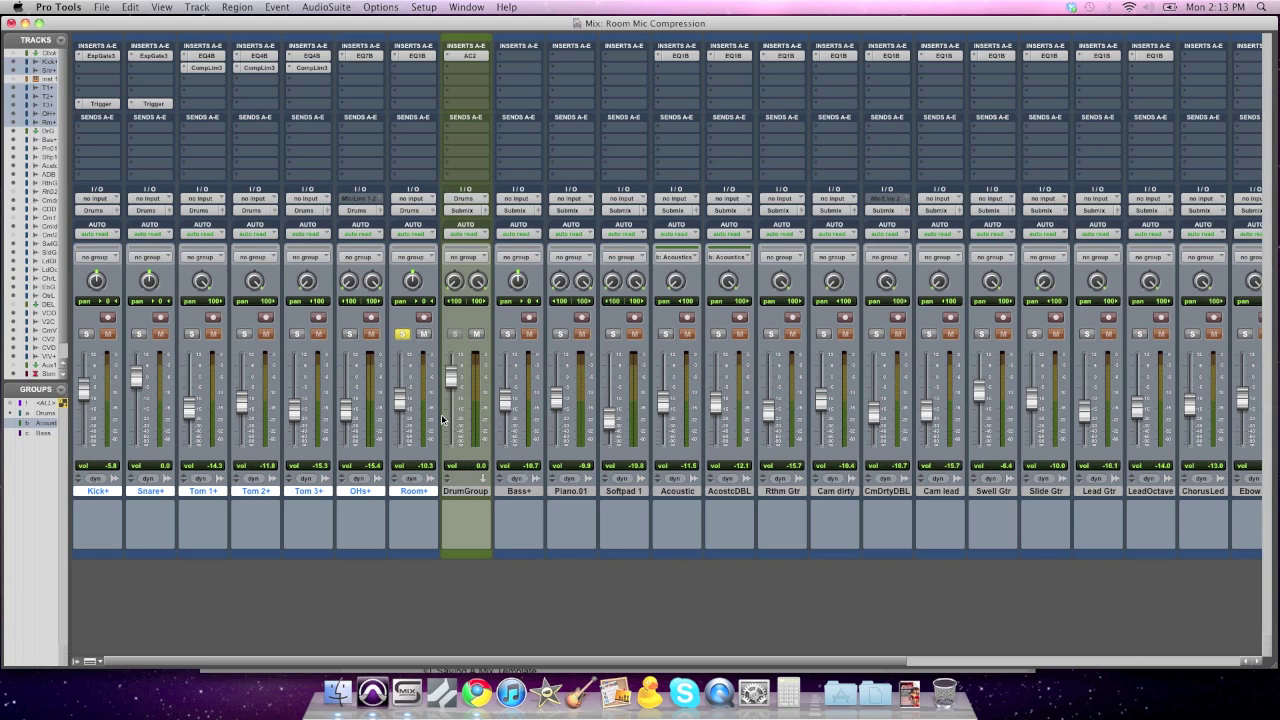
Step: Insert the mono bombfactory BF76 compressor after the EQ on the Room+ track and reposition its window
click(419, 67)
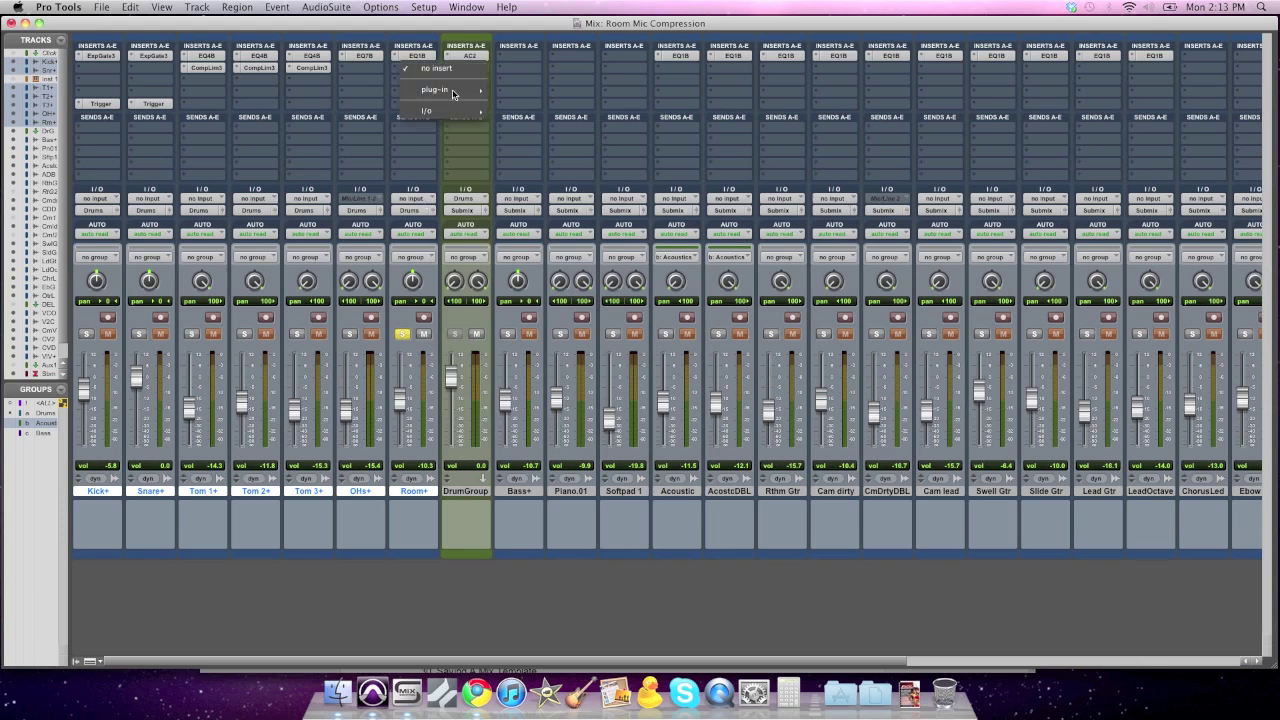
mouse_move(467, 92)
mouse_move(530, 100)
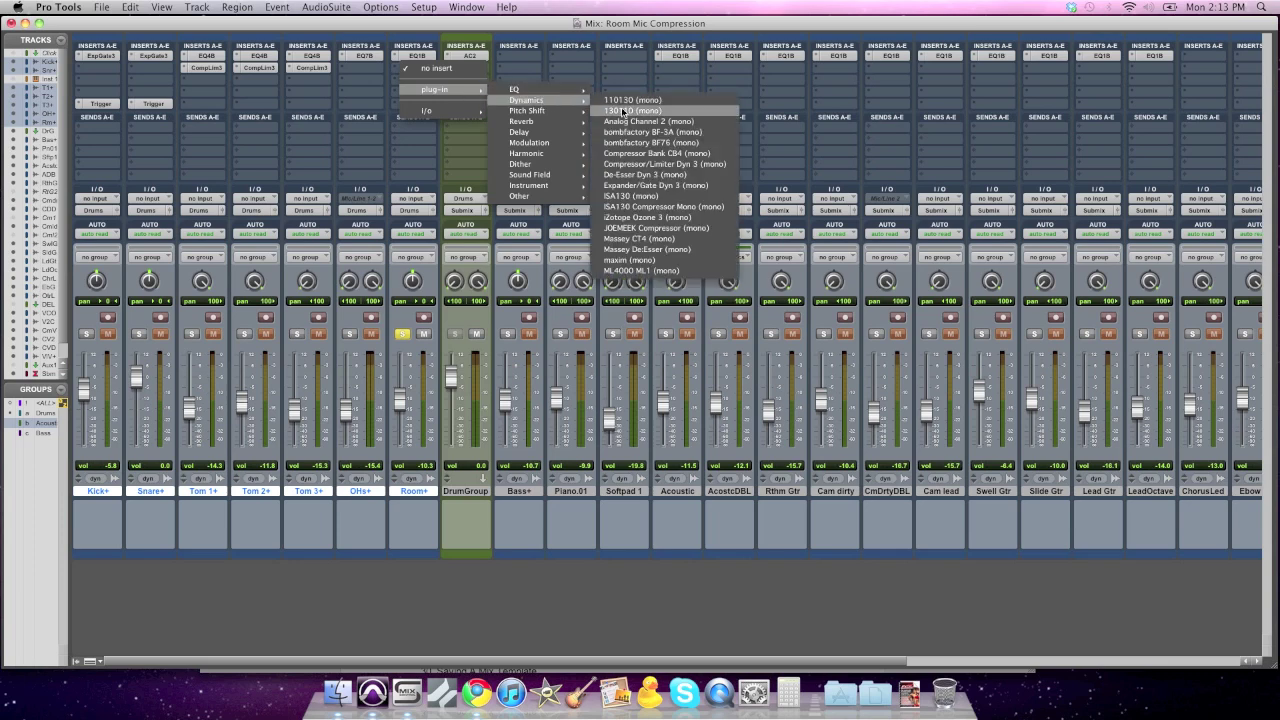
click(660, 142)
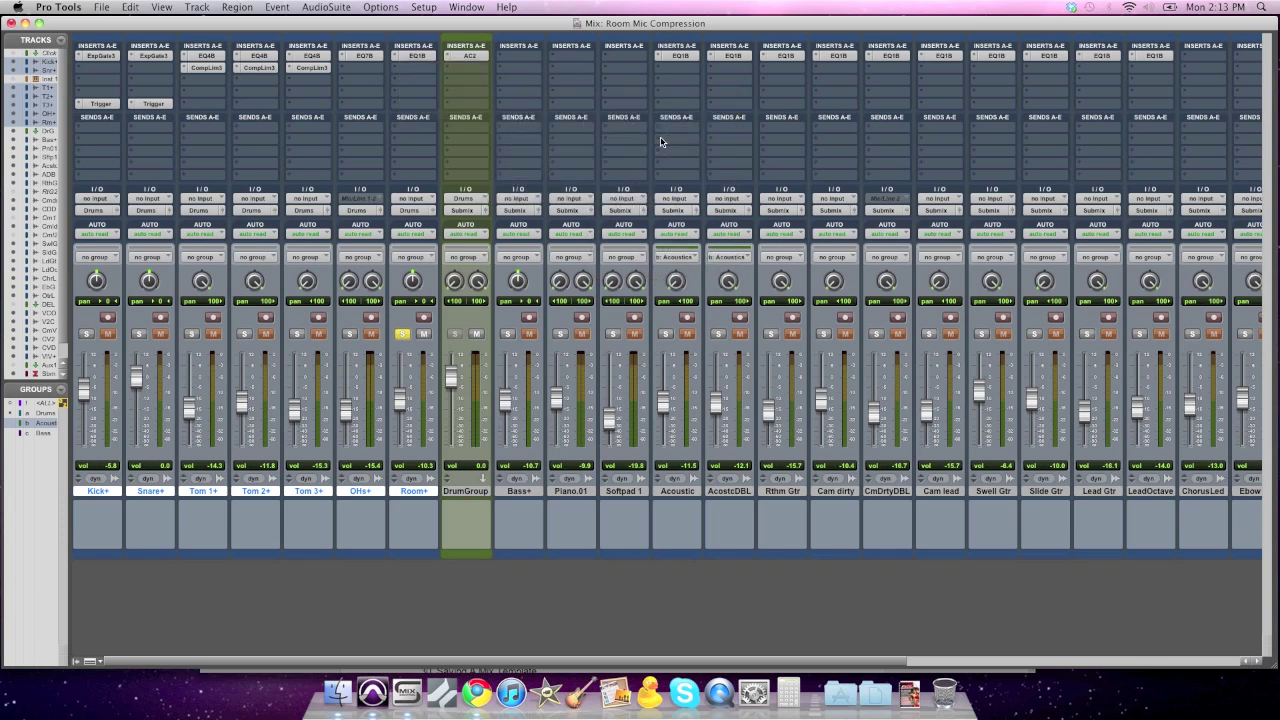
drag(566, 156, 666, 100)
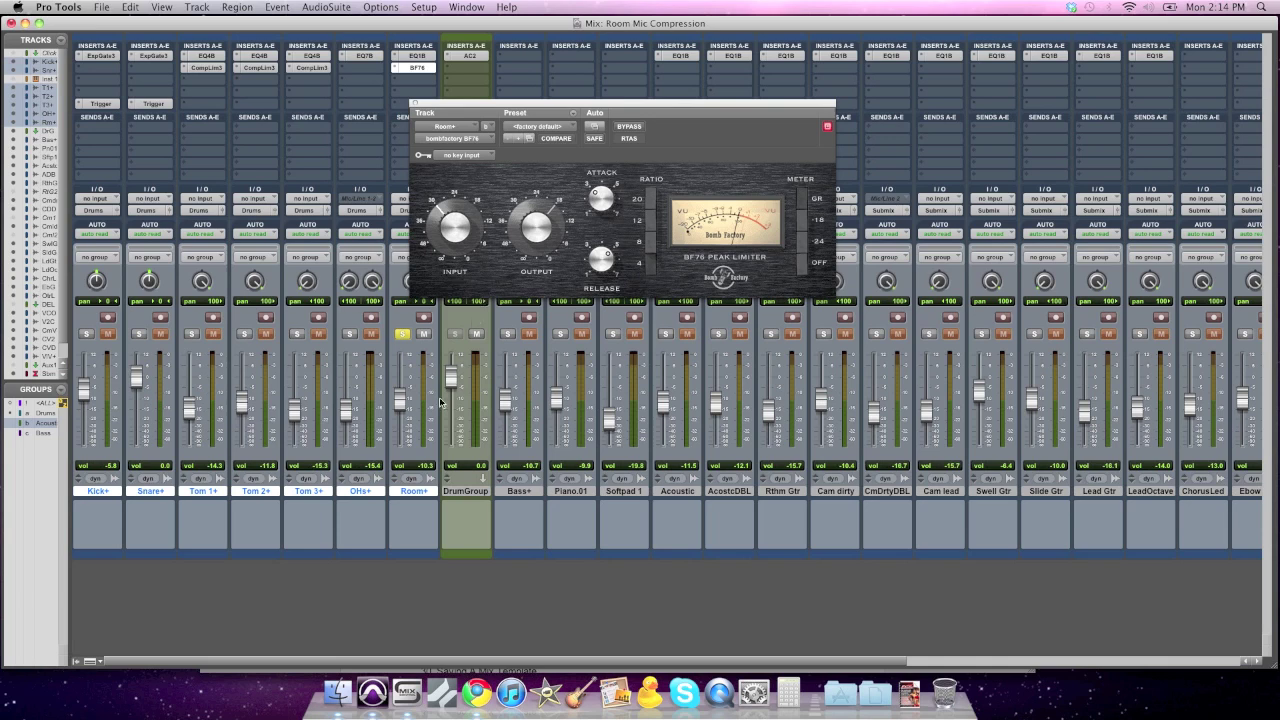
Step: Turn up the BF76 input and release during playback, comparing the Room+ sound with the effect bypassed and active
key(space)
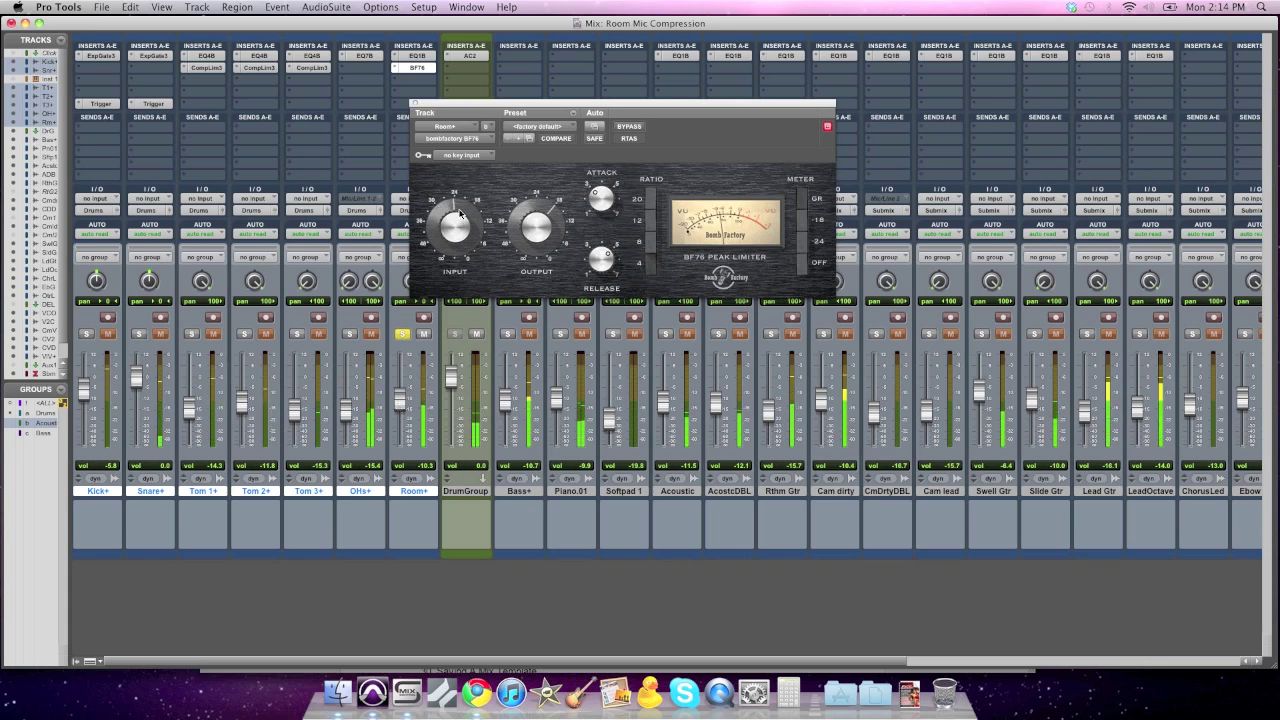
drag(462, 210, 464, 214)
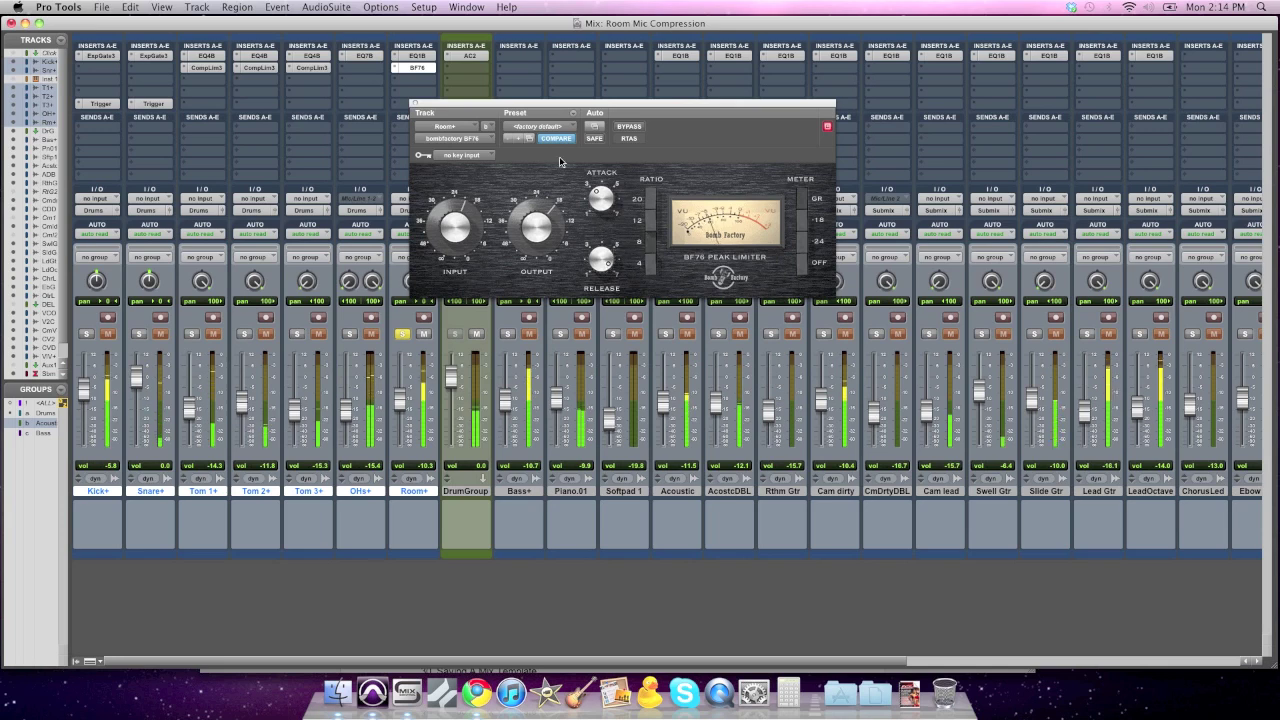
click(638, 127)
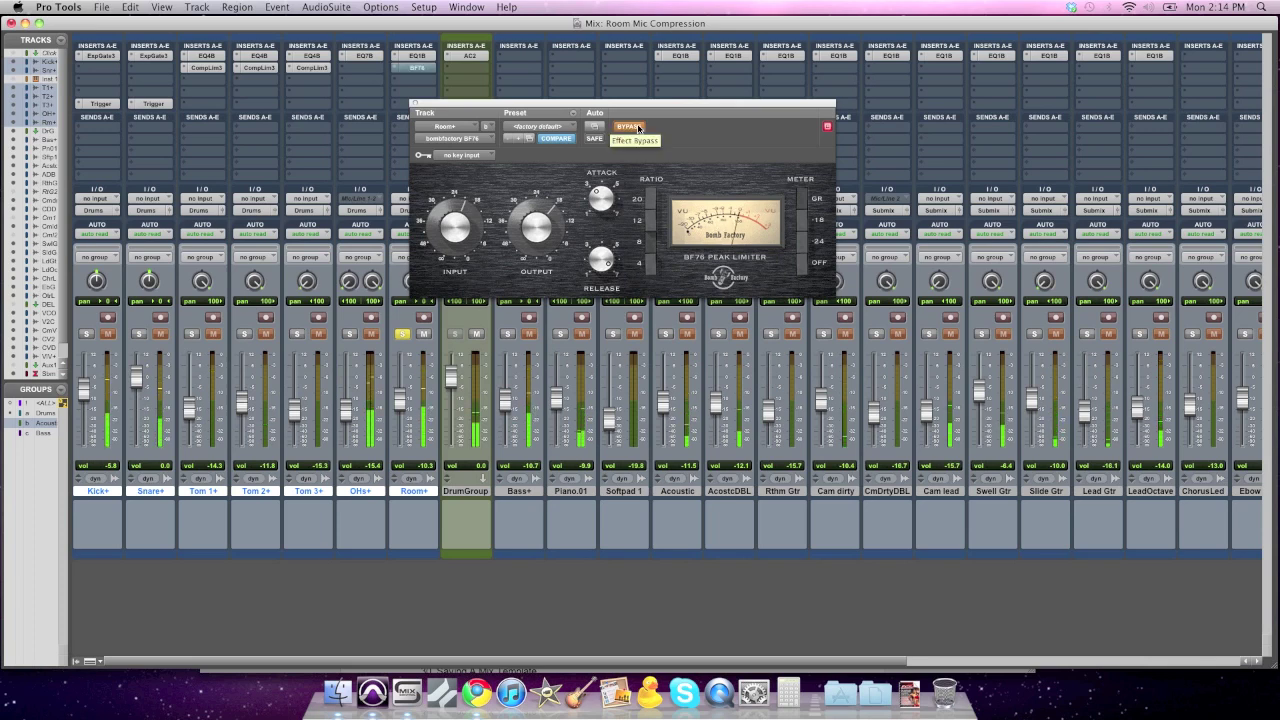
click(638, 127)
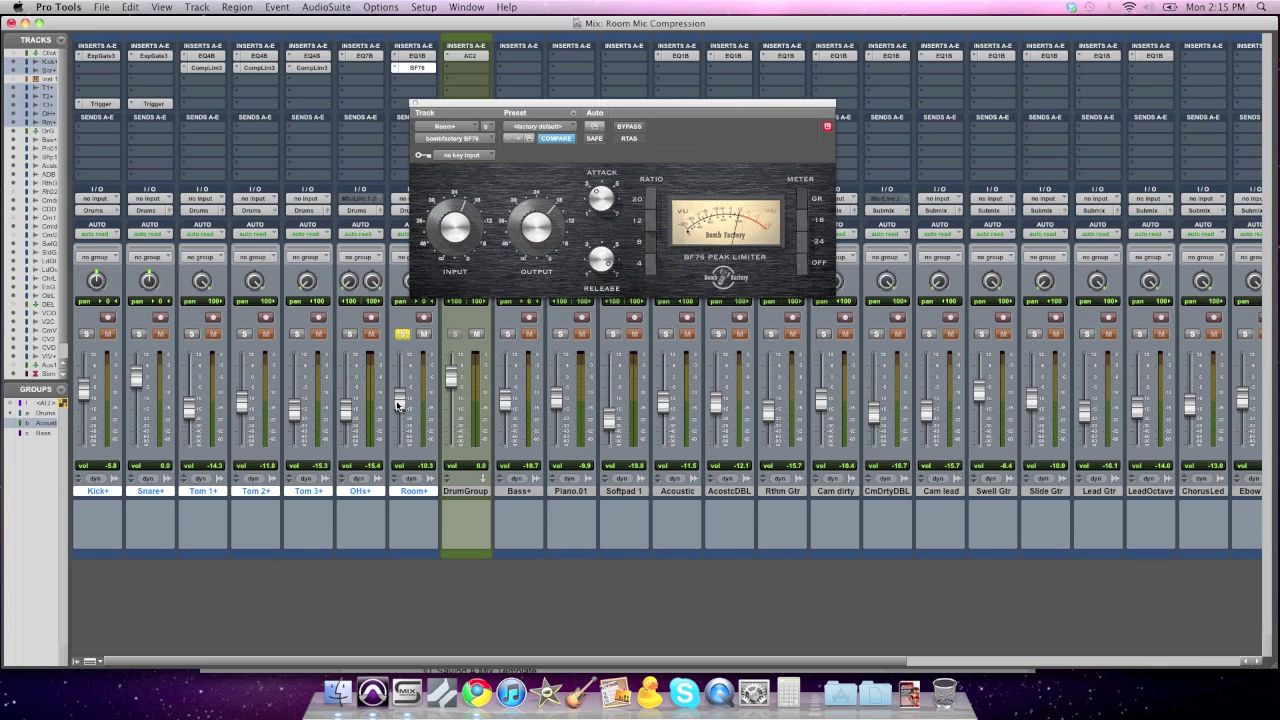
Step: Lower the Room+ fader all the way to -∞ and solo all the drum tracks from Kick+ to Room+
drag(399, 400, 400, 445)
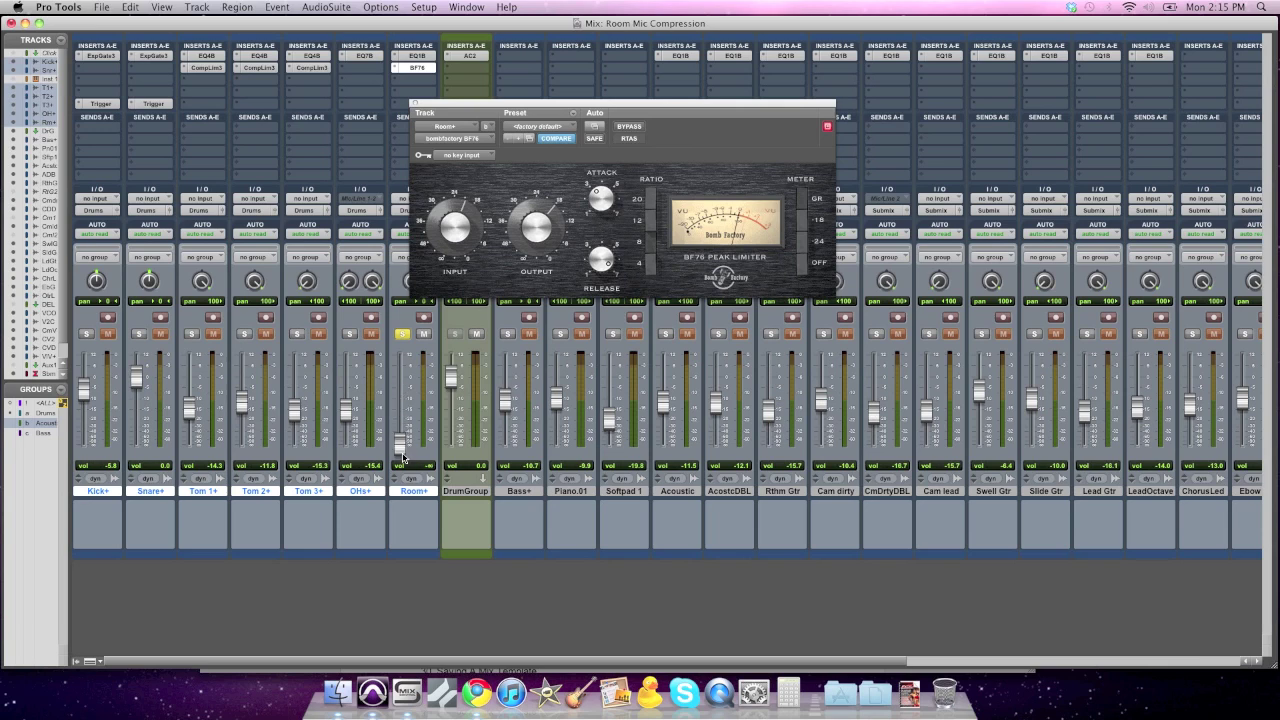
click(403, 335)
click(349, 334)
click(297, 334)
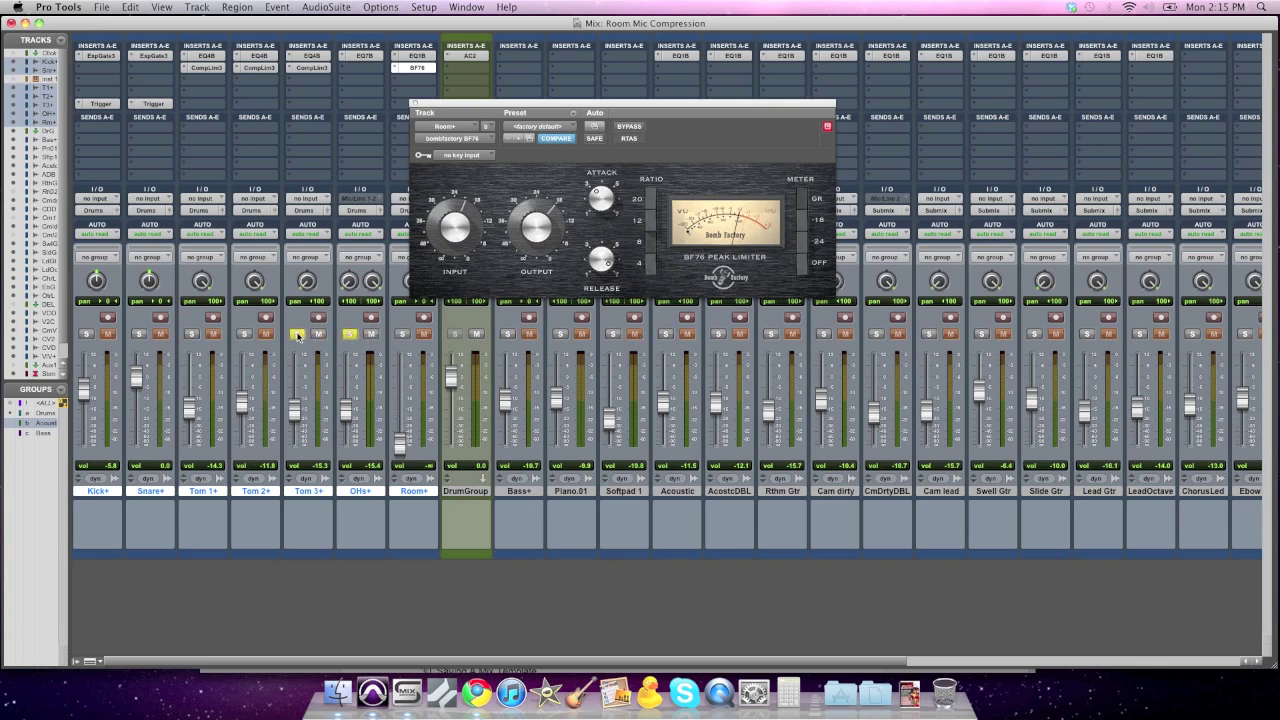
click(244, 334)
click(193, 334)
click(139, 334)
click(86, 334)
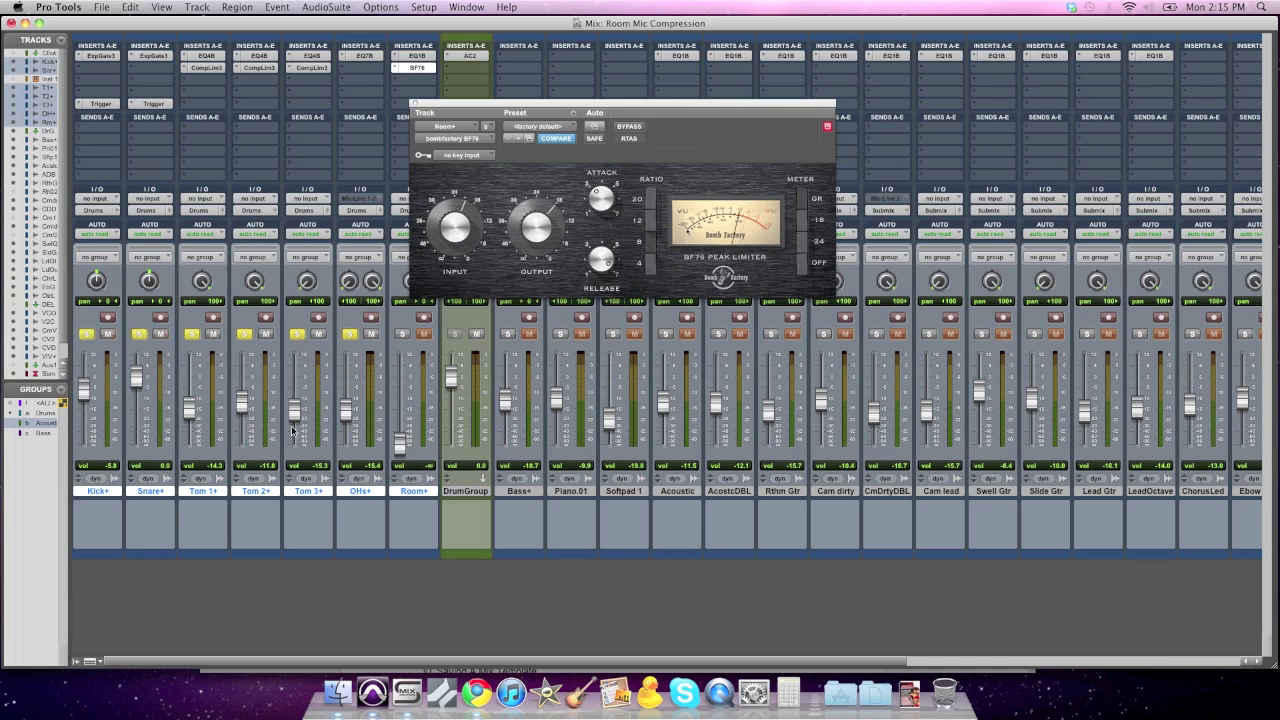
click(403, 335)
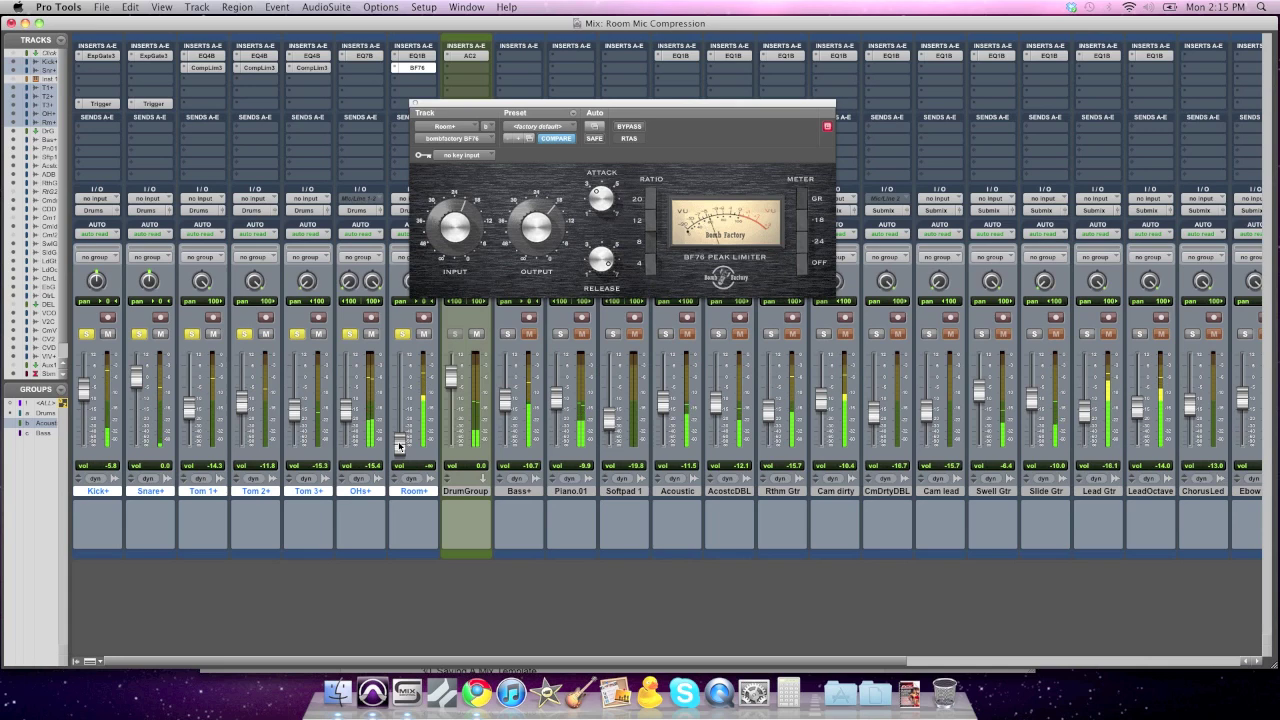
Step: Raise the Room+ fader to about -17.1 dB during playback to blend it under the other drums
drag(398, 446, 403, 418)
drag(401, 418, 401, 418)
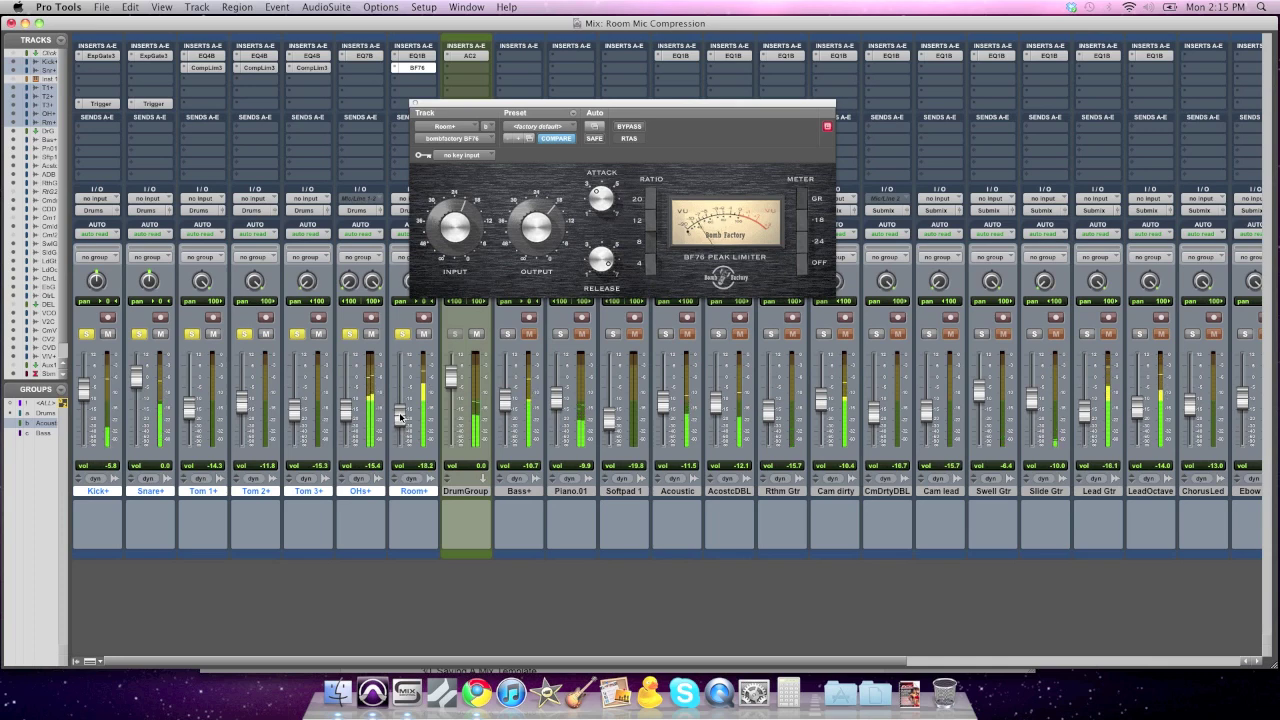
drag(401, 418, 401, 417)
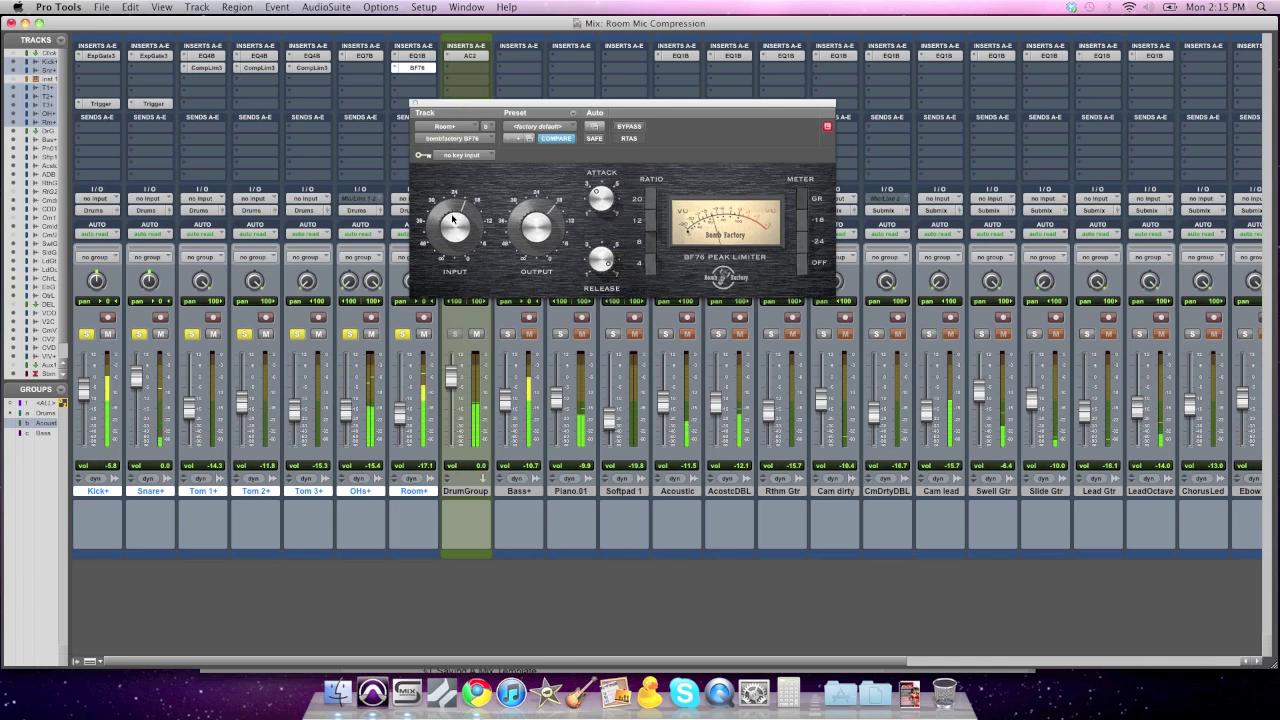
Step: Compare the drum mix with the BF76 bypassed and active, set the Room+ fader to about -17.8 dB, and close the plug-in window
click(628, 127)
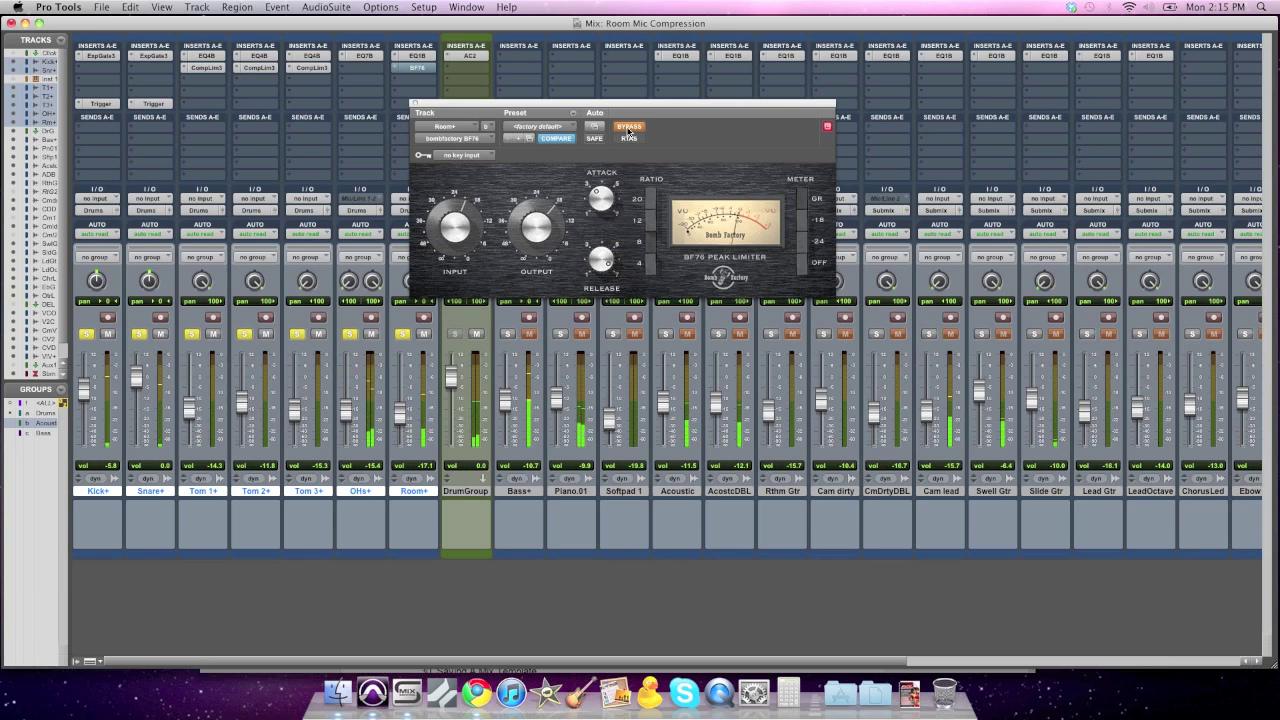
click(628, 127)
drag(403, 410, 405, 415)
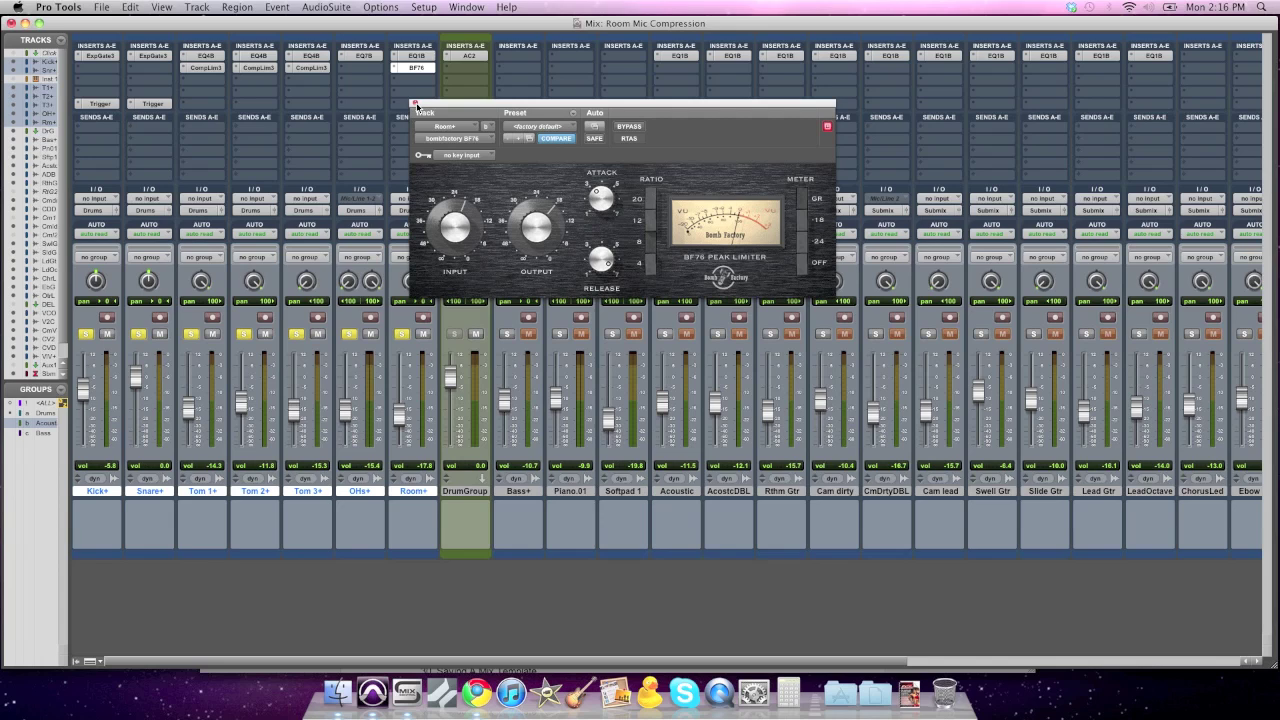
click(415, 104)
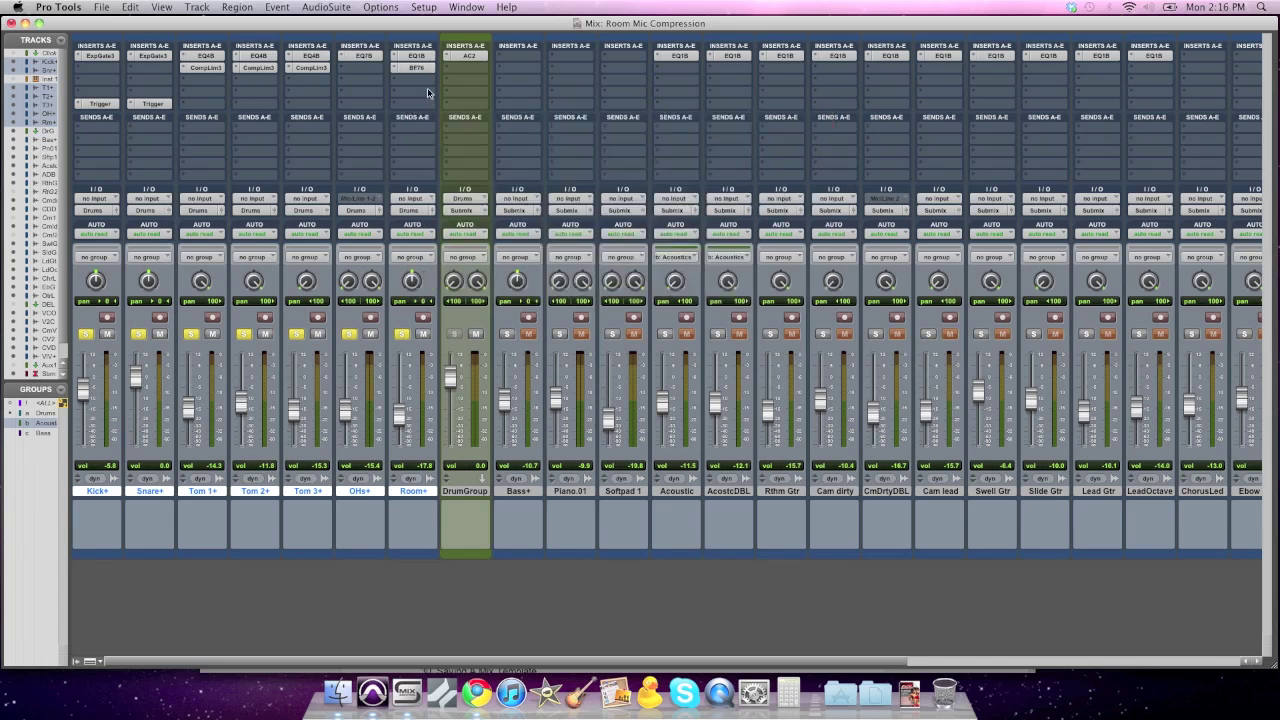